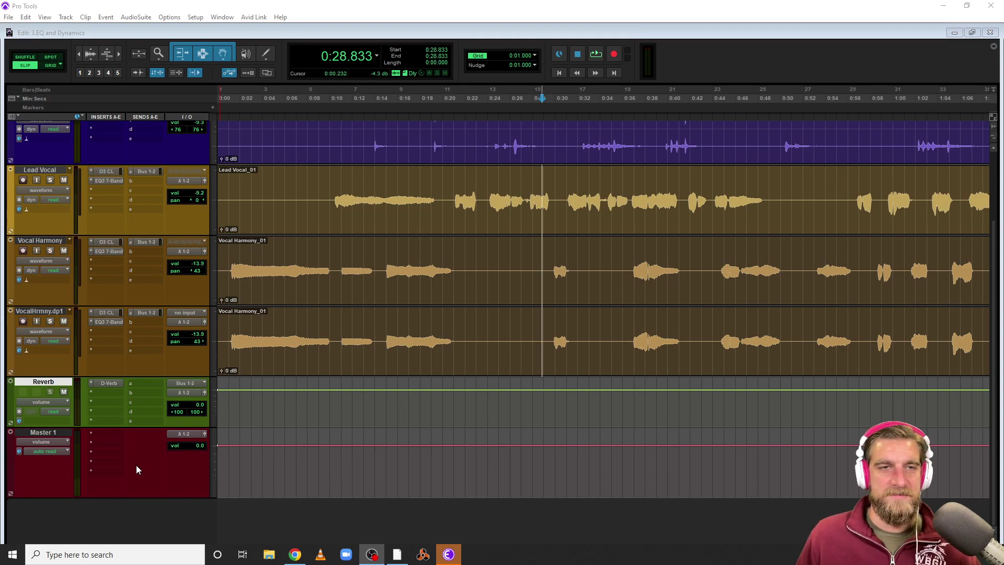
Insert EQ3 7-Band on Master 1's first insert and cut the low-mid band near 170 Hz
left_click(96, 433)
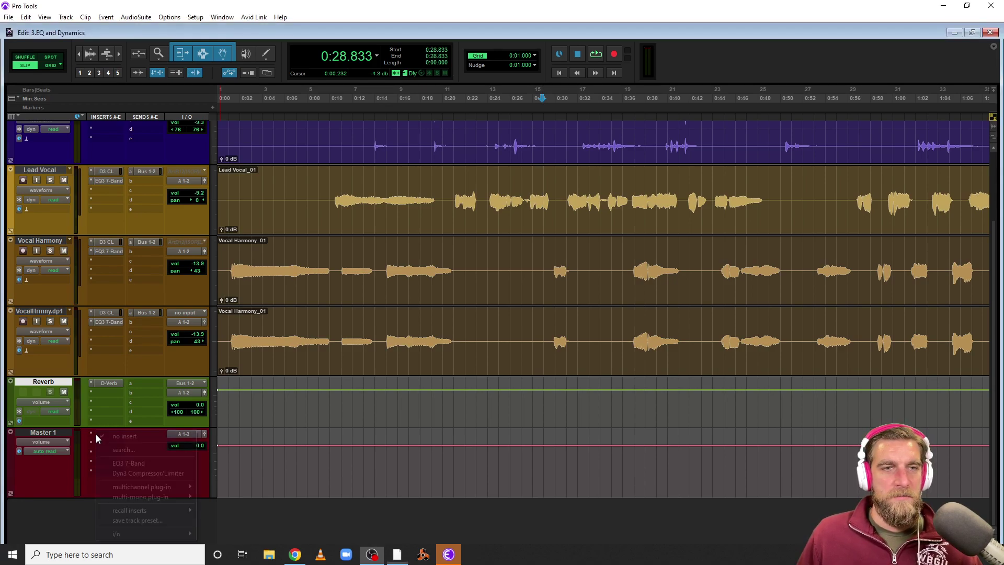
left_click(137, 463)
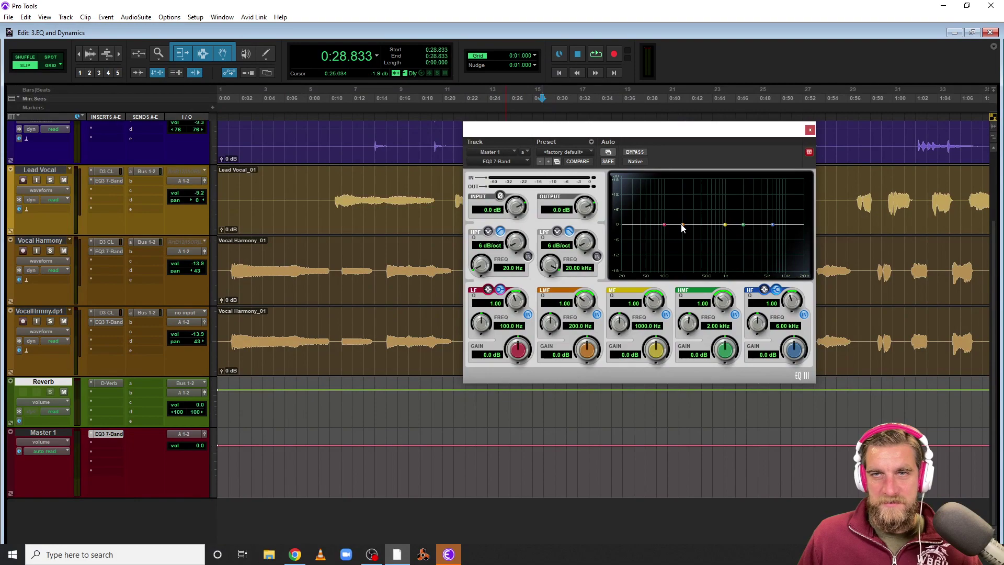
mouse_move(687, 233)
left_mouse_down()
mouse_move(722, 230)
mouse_move(683, 240)
left_mouse_up()
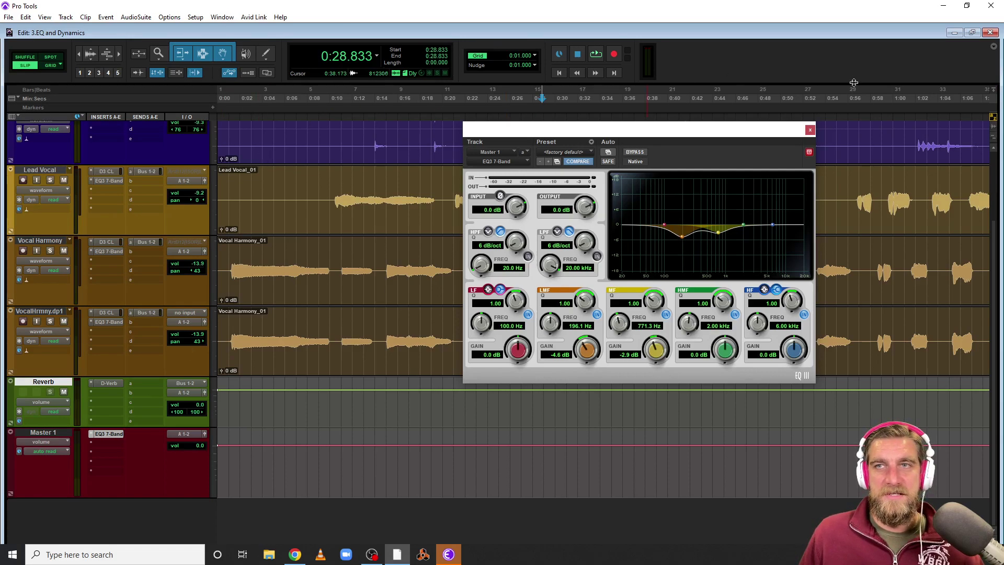
Play from 1:03.483 while setting a mid cut near 727 Hz and a 2.5 dB lift near 3.7 kHz
left_click(928, 100)
key("space")
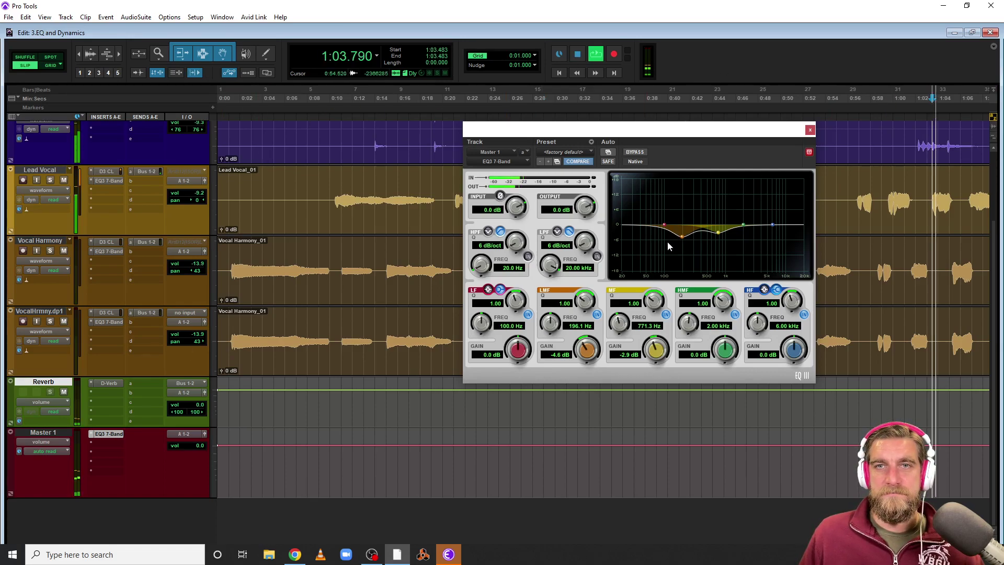
left_click_drag(718, 232, 678, 235)
left_click_drag(771, 225, 762, 222)
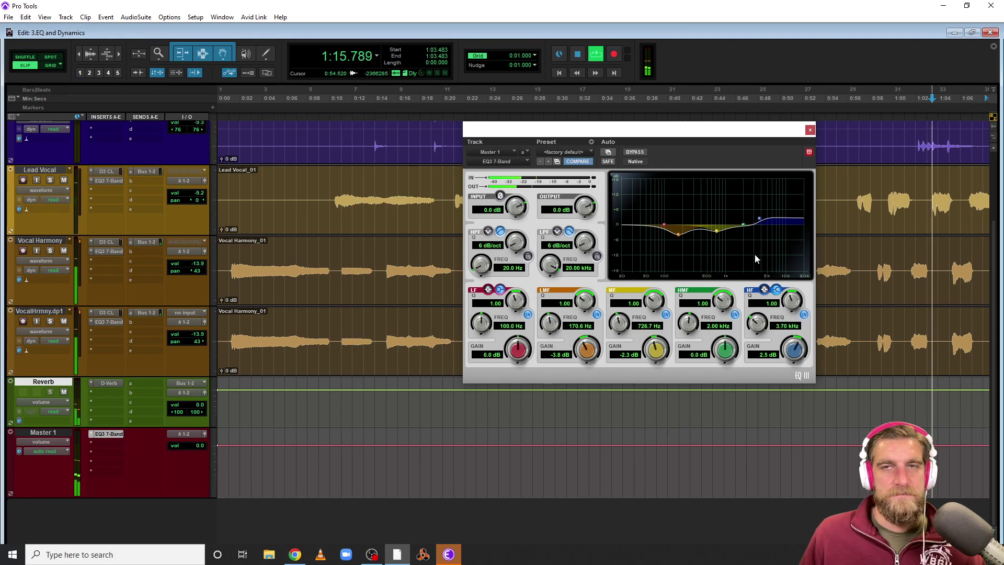
Compare the EQ bypassed and active, then stop playback
left_click(633, 152)
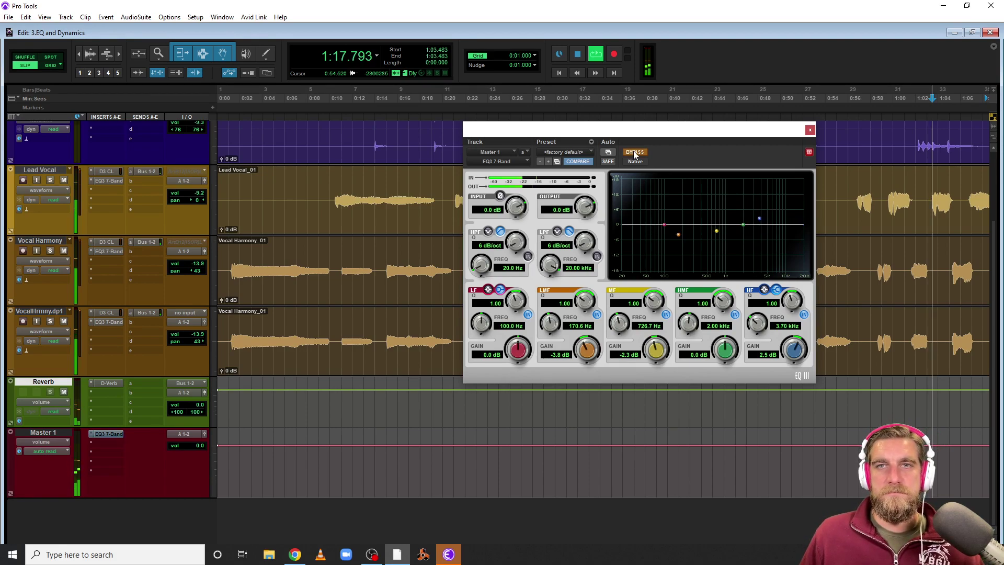
left_click(633, 152)
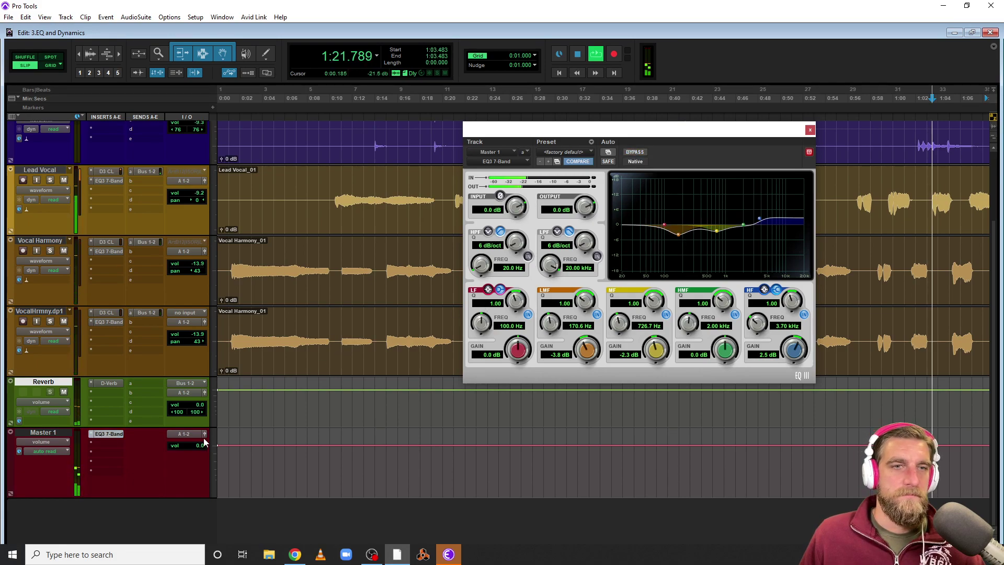
key("space")
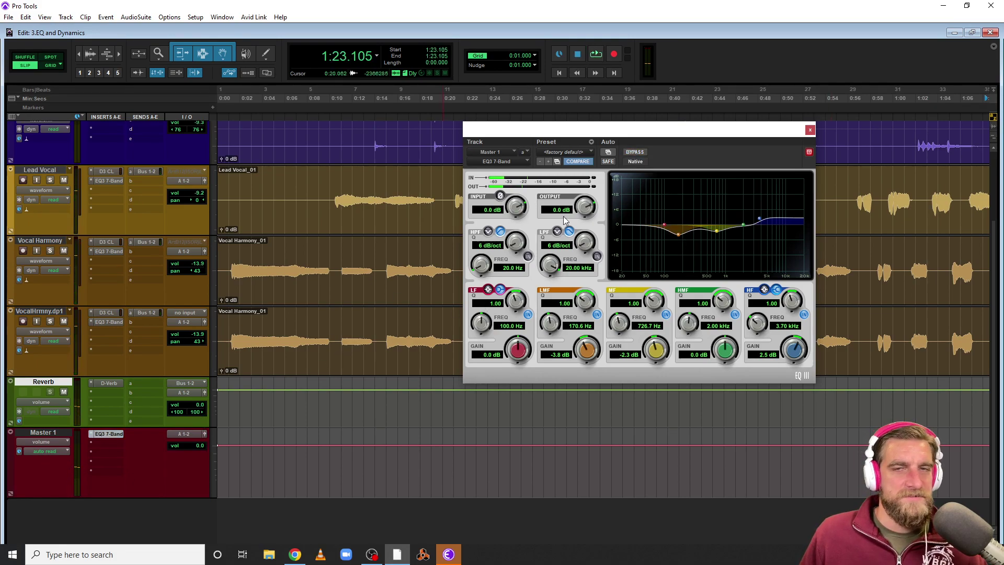
Close the EQ window and briefly audition the mix from 0:15.696
left_click(809, 130)
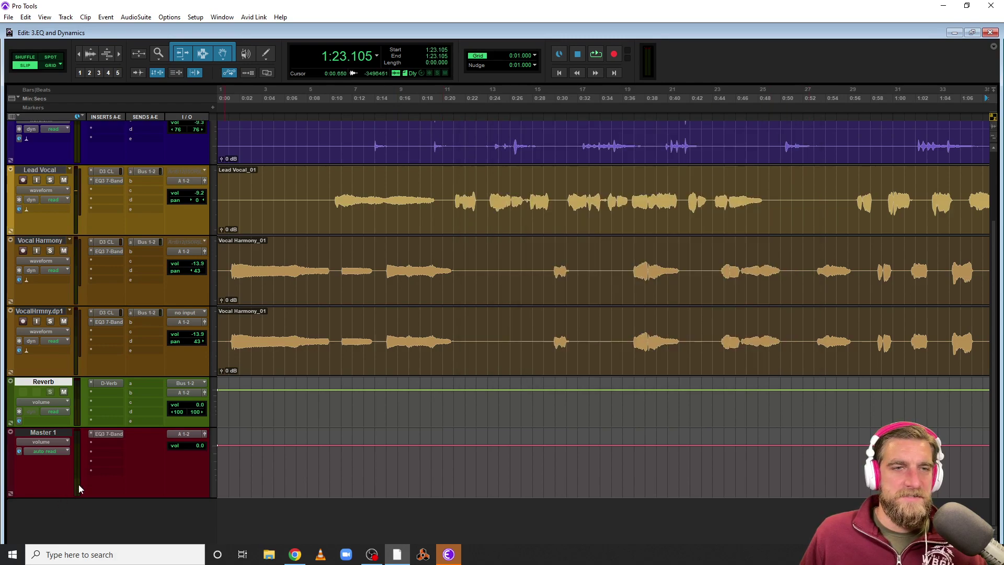
left_click(394, 98)
key("space")
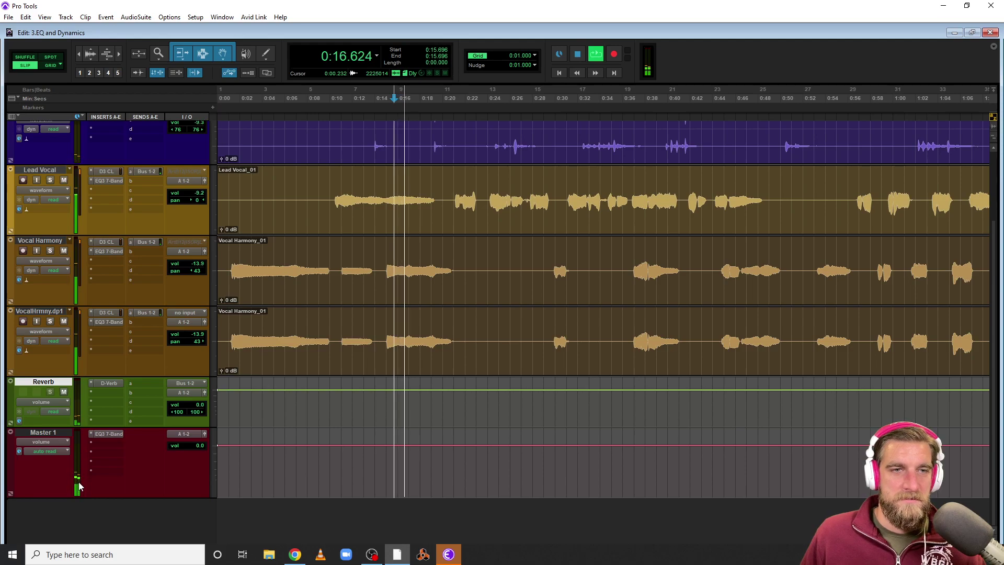
key("space")
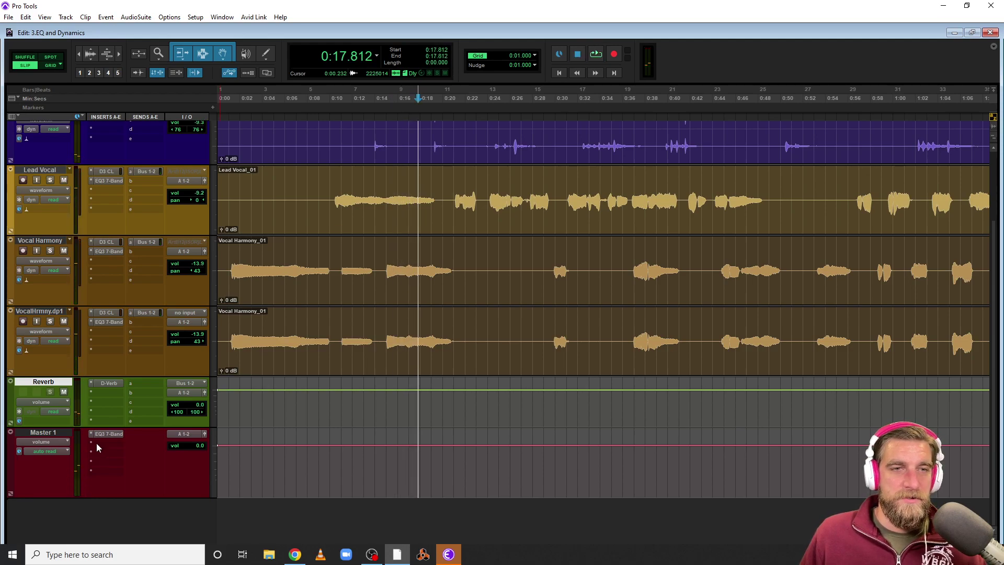
Add a stereo Maxim limiter on Master 1's second insert with a -0.3 dB ceiling, then start playback
left_click(99, 443)
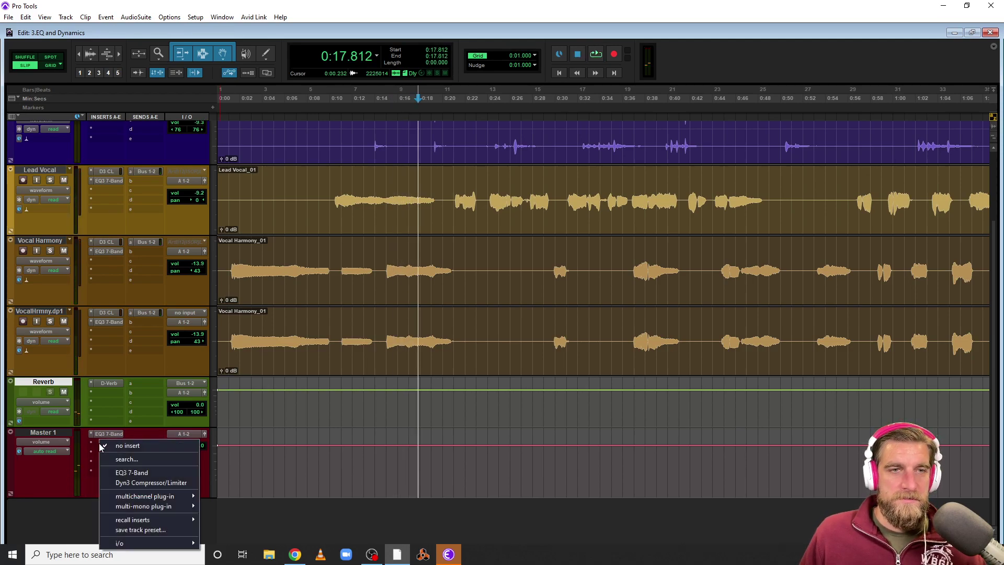
mouse_move(146, 498)
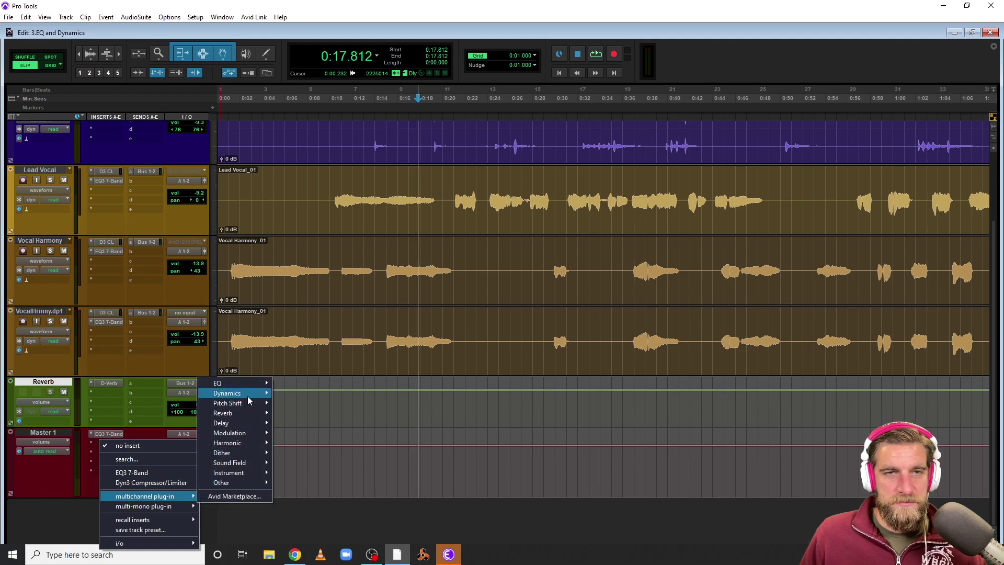
mouse_move(247, 393)
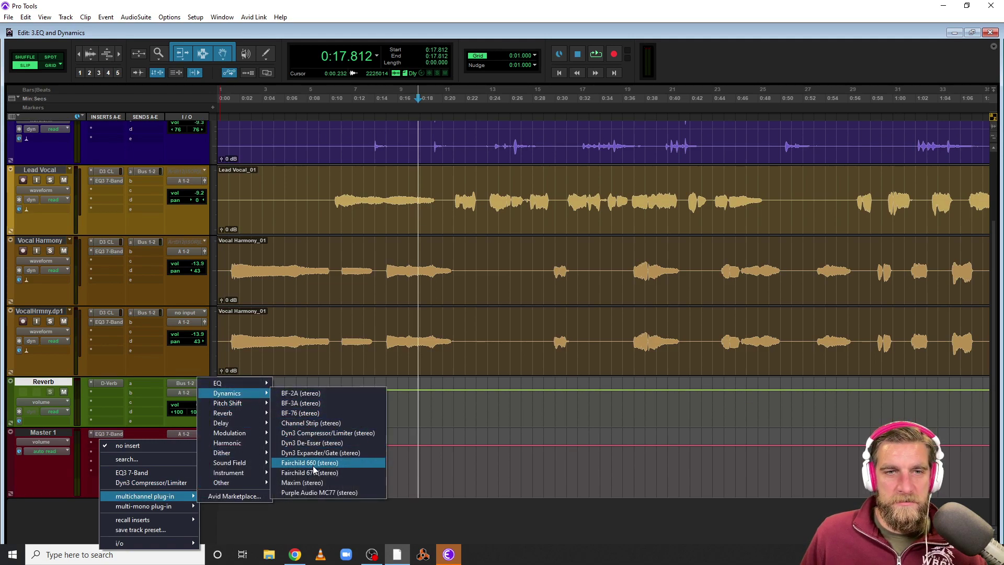
left_click(308, 482)
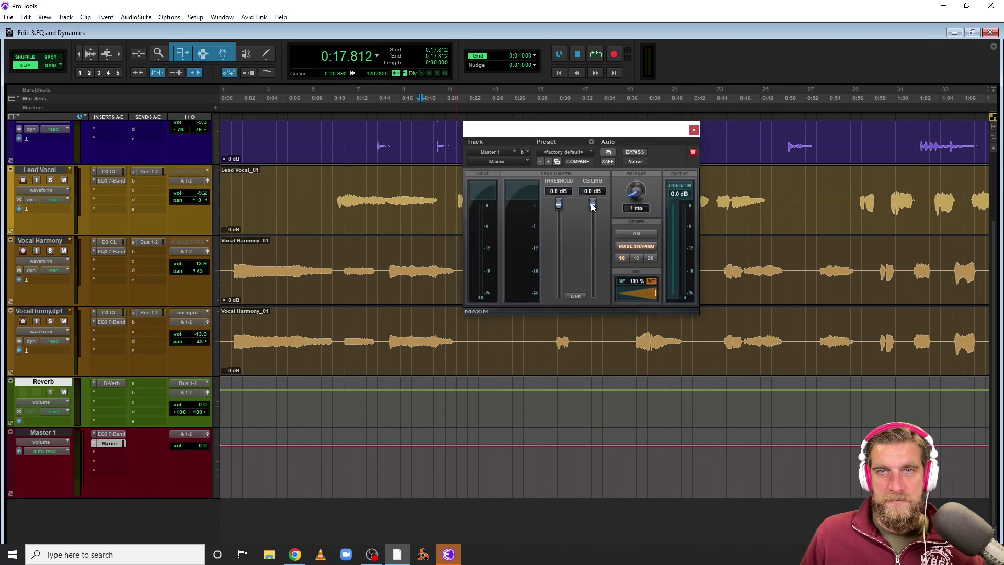
left_click_drag(592, 207, 592, 208)
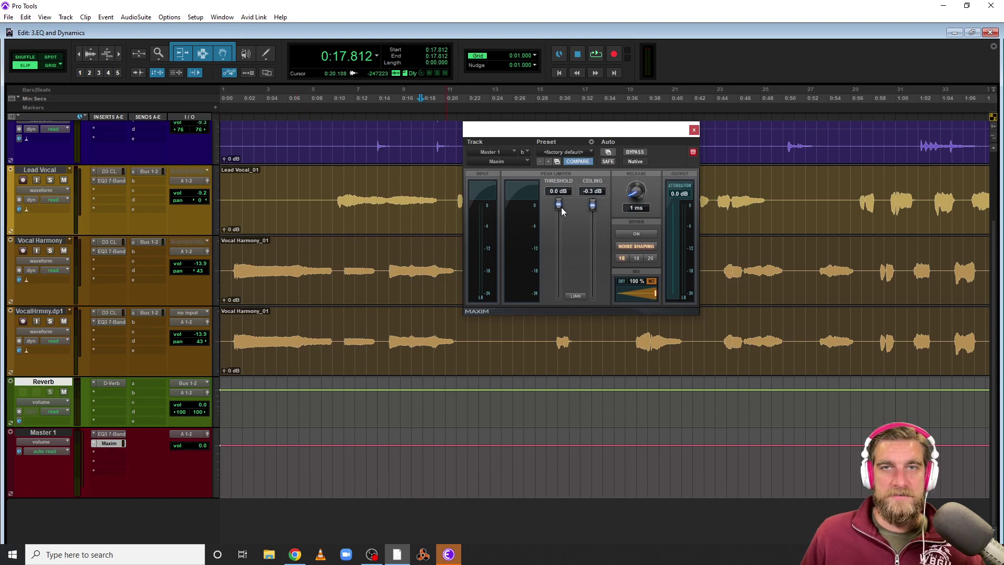
key("space")
Pull the Maxim threshold down and compare the limiter bypassed and active
left_click_drag(557, 202, 560, 267)
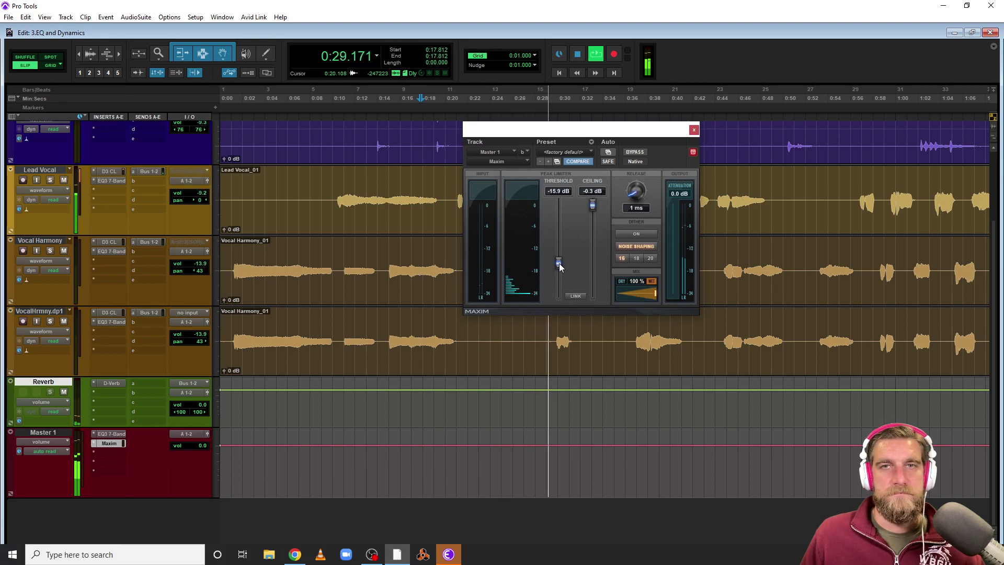
left_click(638, 154)
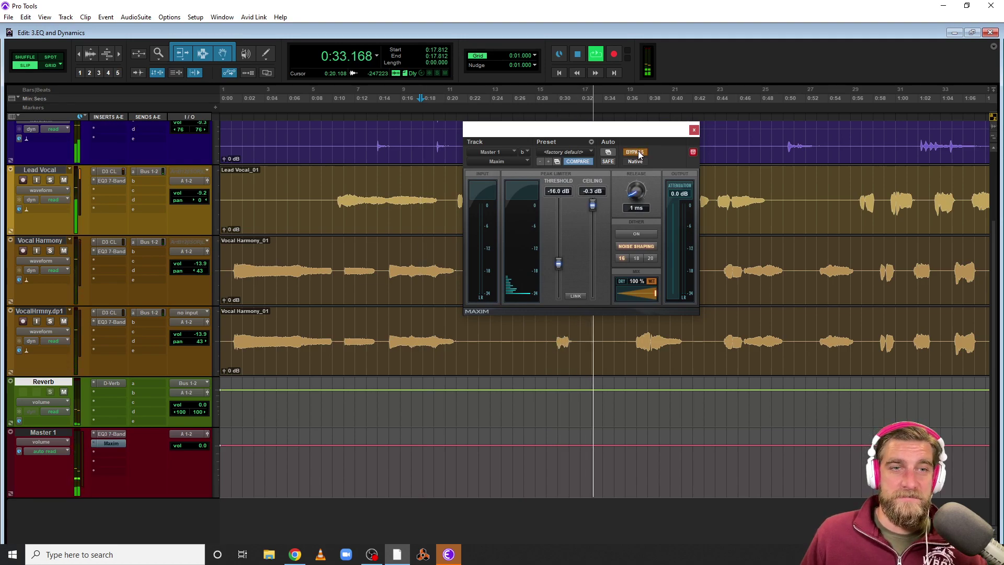
left_click(635, 153)
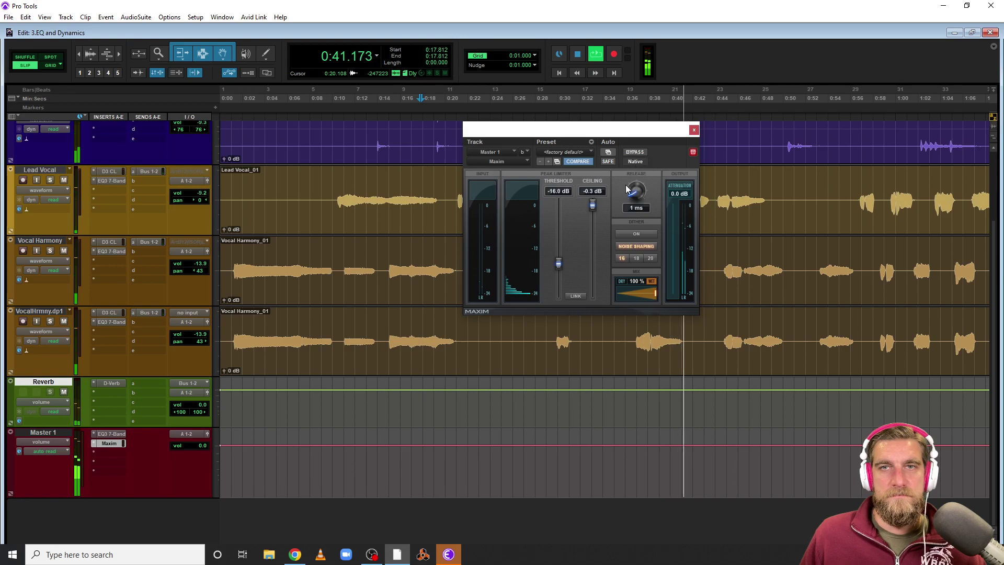
Recompare with bypass, settle the threshold at -14.6 dB, and close the limiter window
left_click_drag(557, 264, 557, 256)
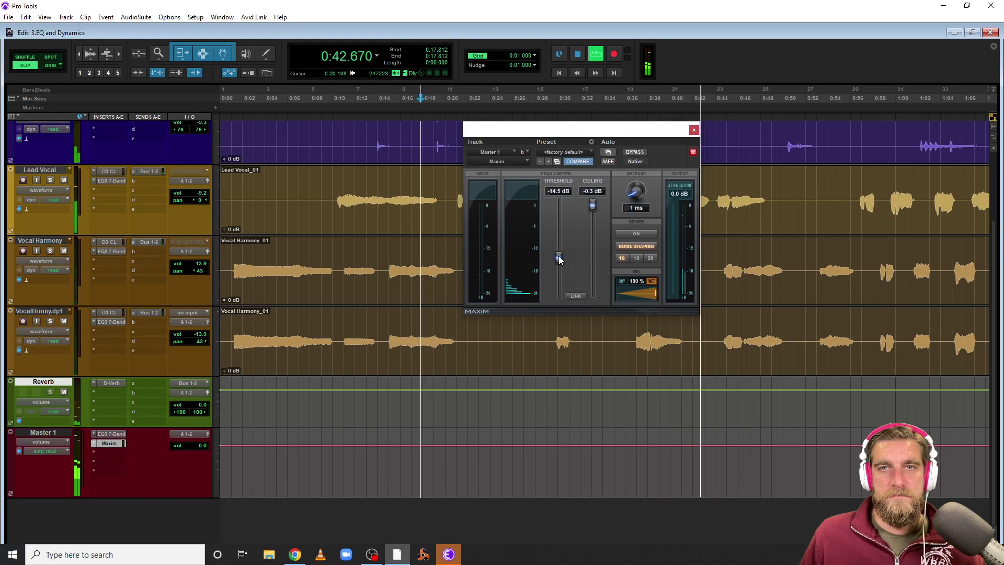
left_click(633, 151)
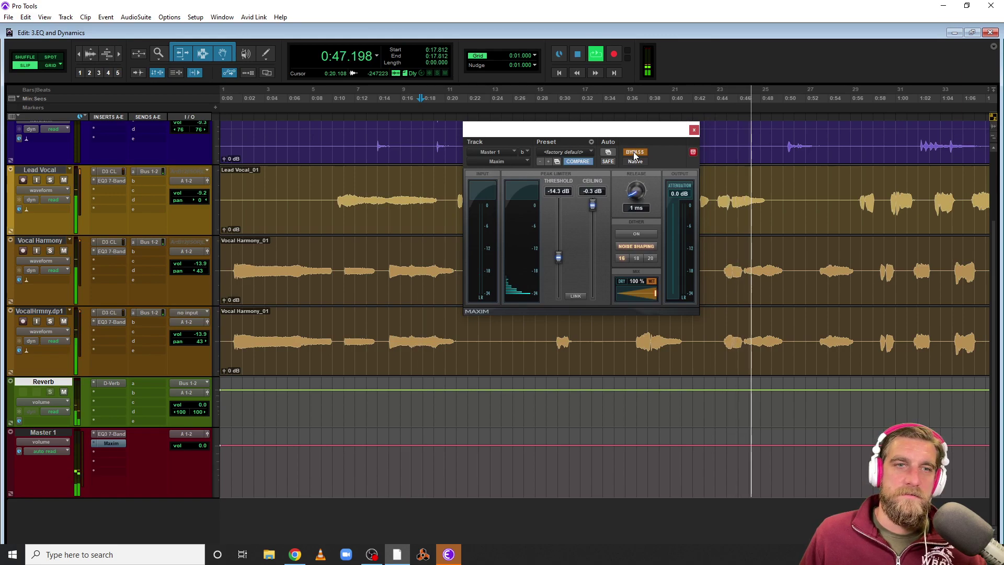
left_click(634, 152)
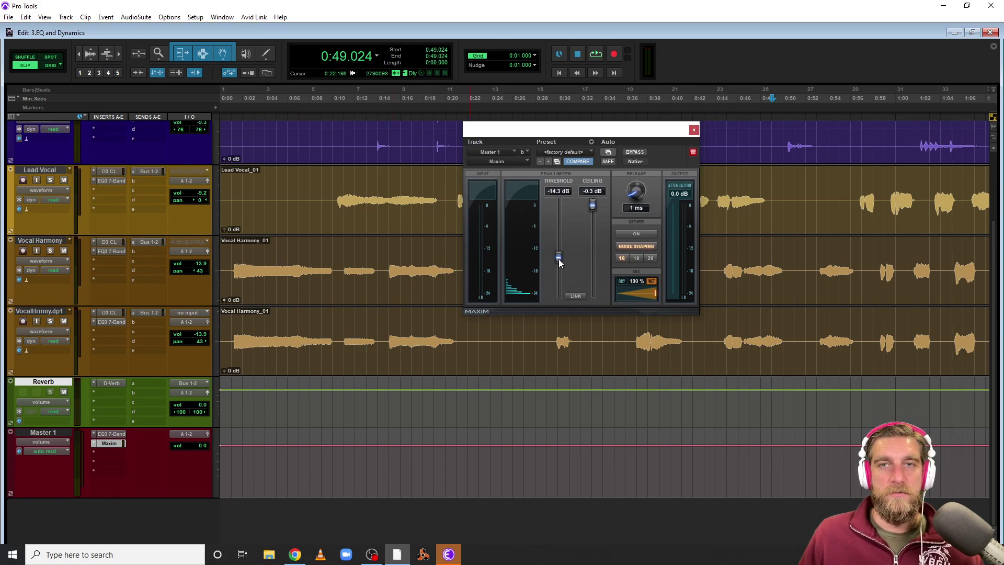
left_click_drag(558, 261, 558, 264)
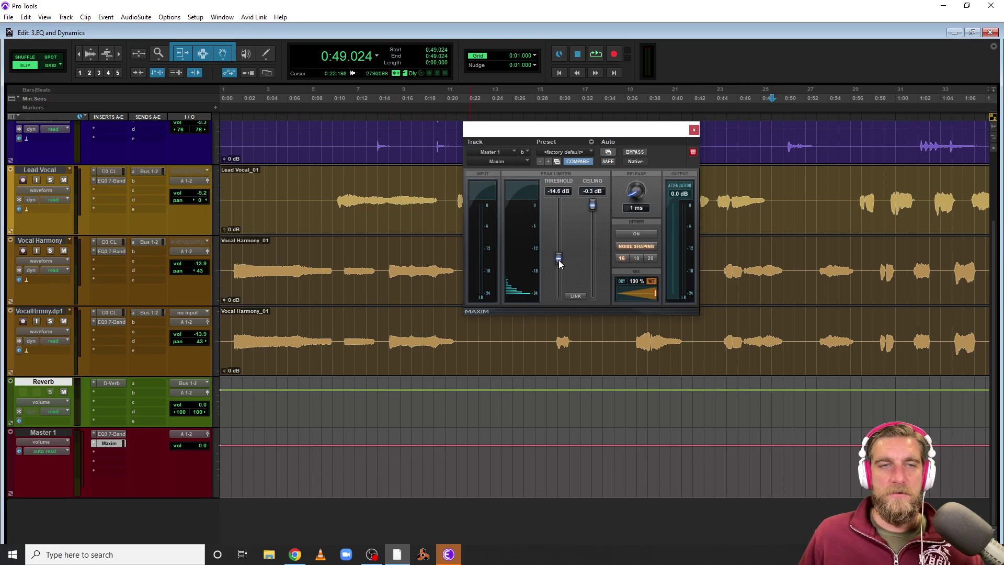
left_click(693, 130)
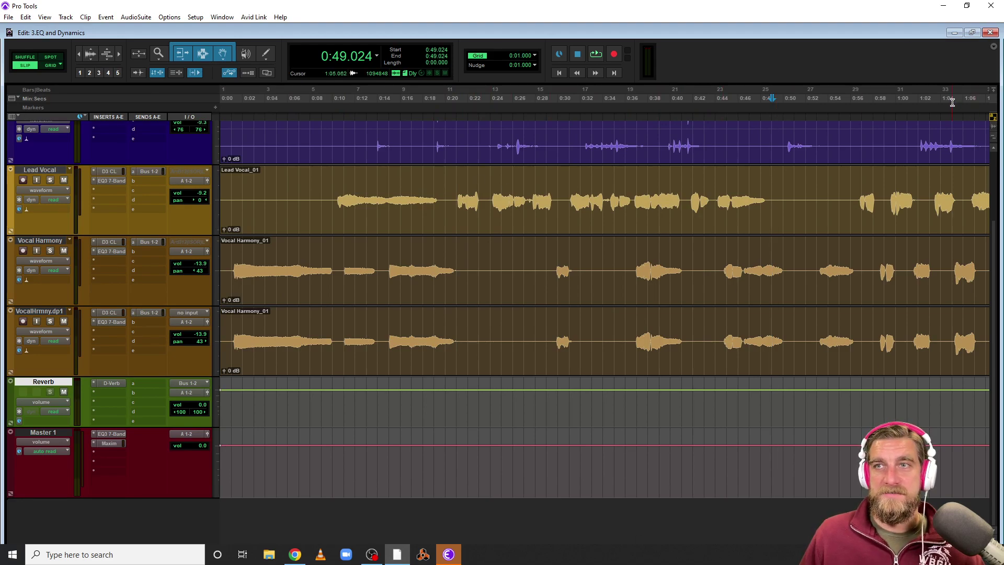
Zoom out, play from 2:47.183, and follow the delay tail until stopping at 3:03.277
key("ctrl+[")
key("ctrl+[")
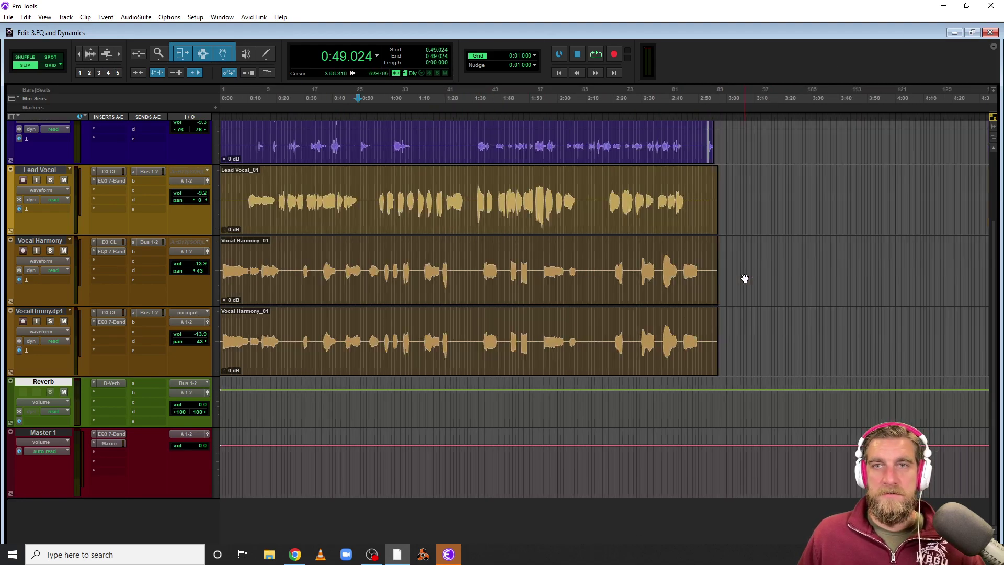
left_click(690, 98)
key("space")
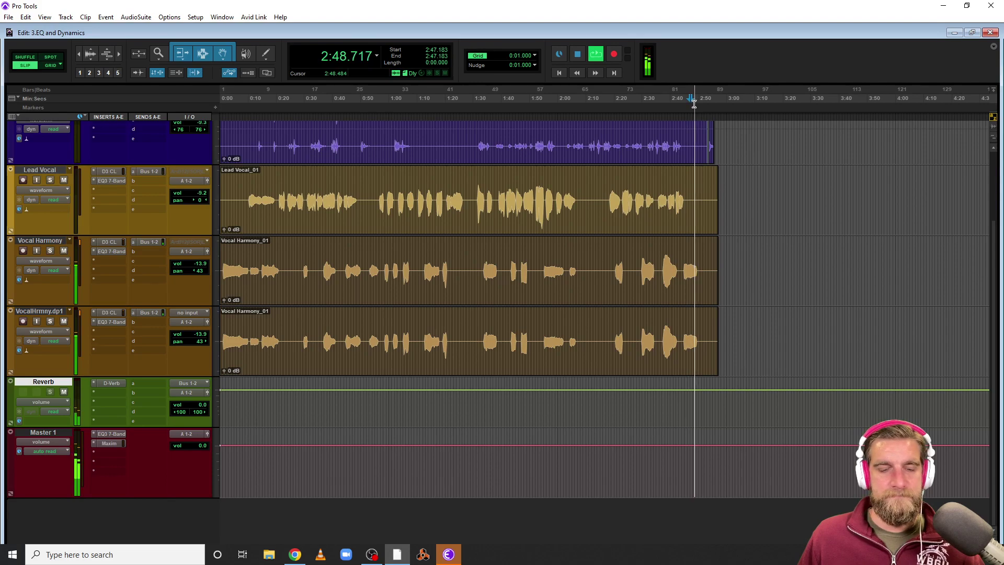
key("ctrl+bracketright")
key("ctrl+bracketright")
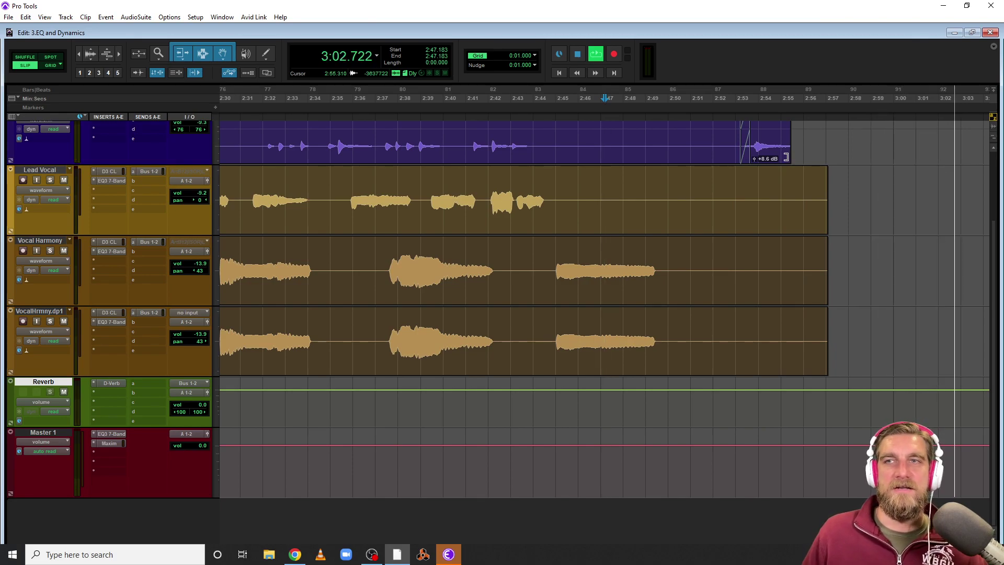
key("space")
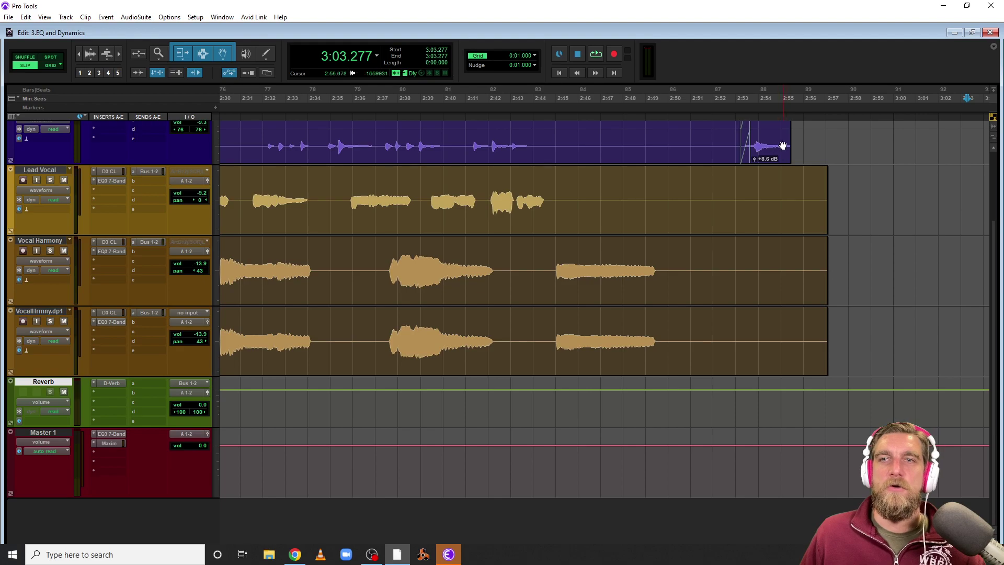
Replay the delay tail from 2:53.685, then select the Overdubs track from 3:06.502 back to the start
left_click(751, 94)
scroll(372, 218, "up", 1)
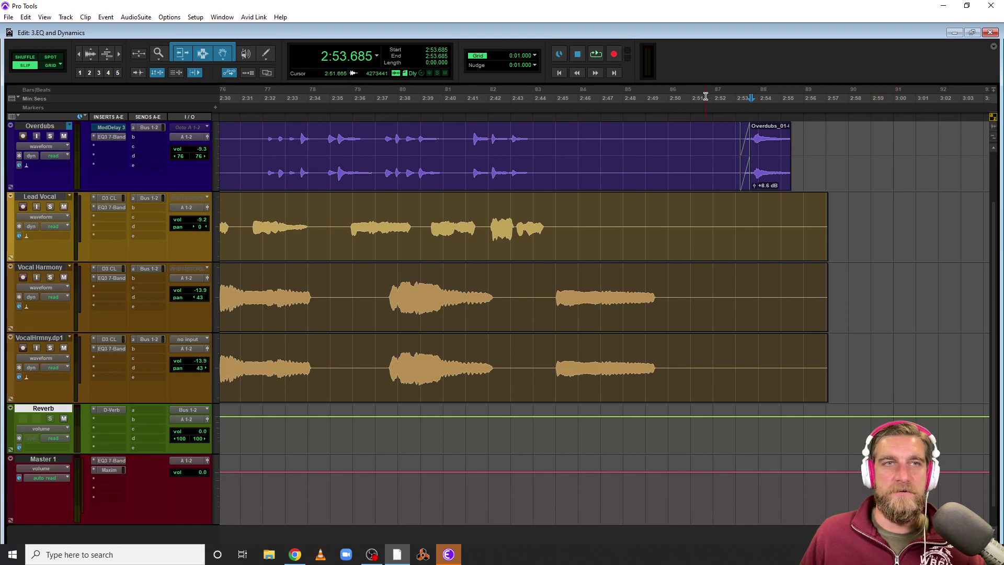
key("space")
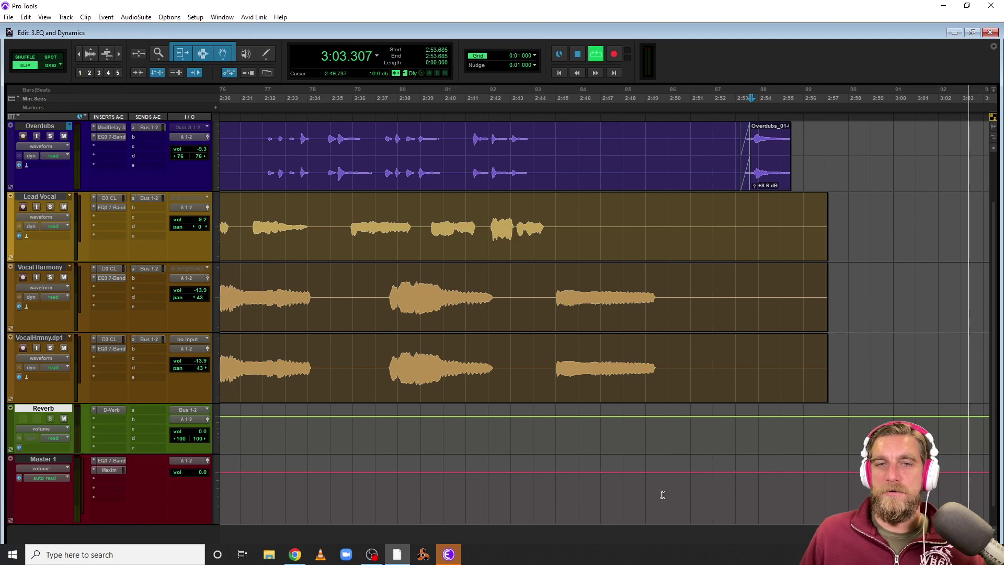
key("ctrl+[")
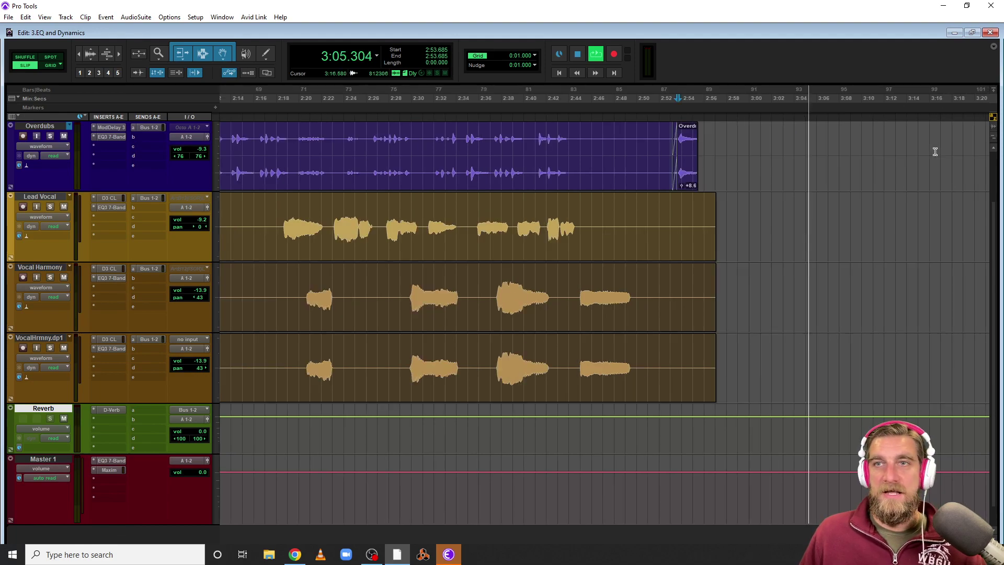
key("space")
left_click_drag(821, 146, 181, 162)
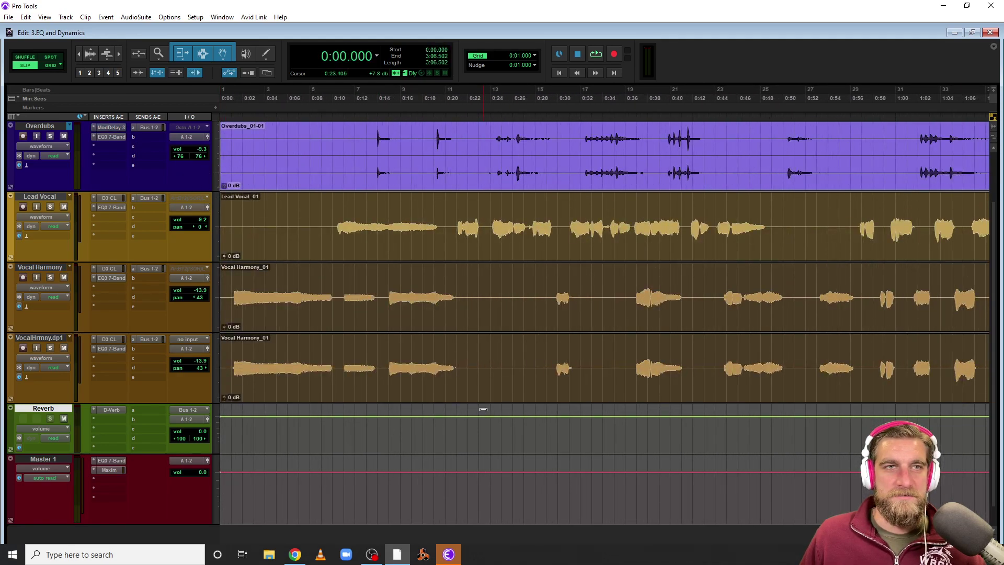